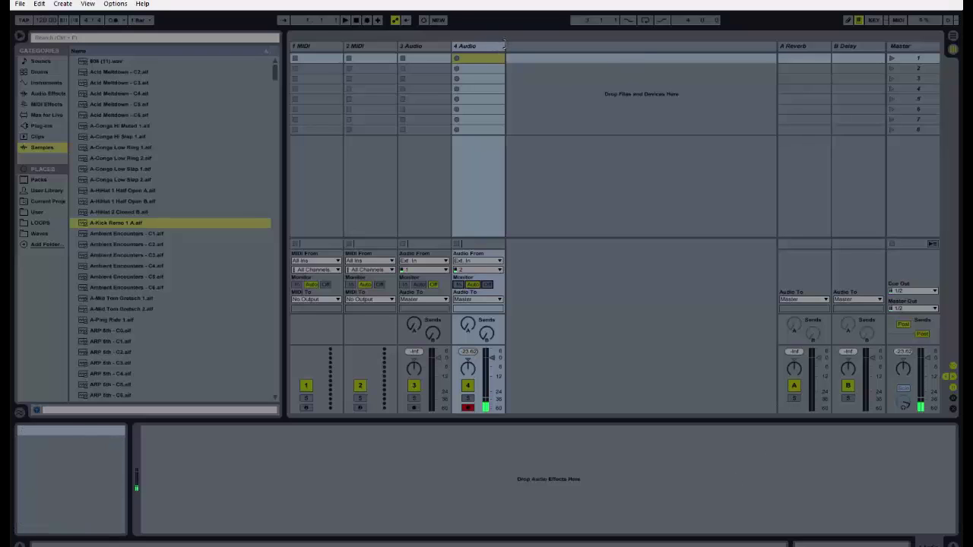
- Narrow the 4 Audio track into a thin strip beside the other tracks
left_click_drag(504, 46, 460, 46)
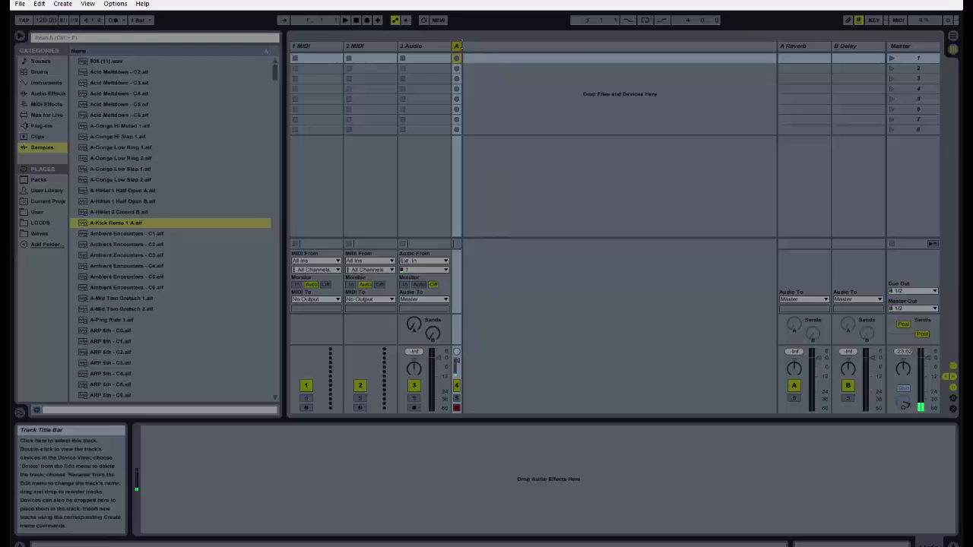
- Browse the Instruments list from Analog through Simpler, settling on Drum Rack
left_click(47, 82)
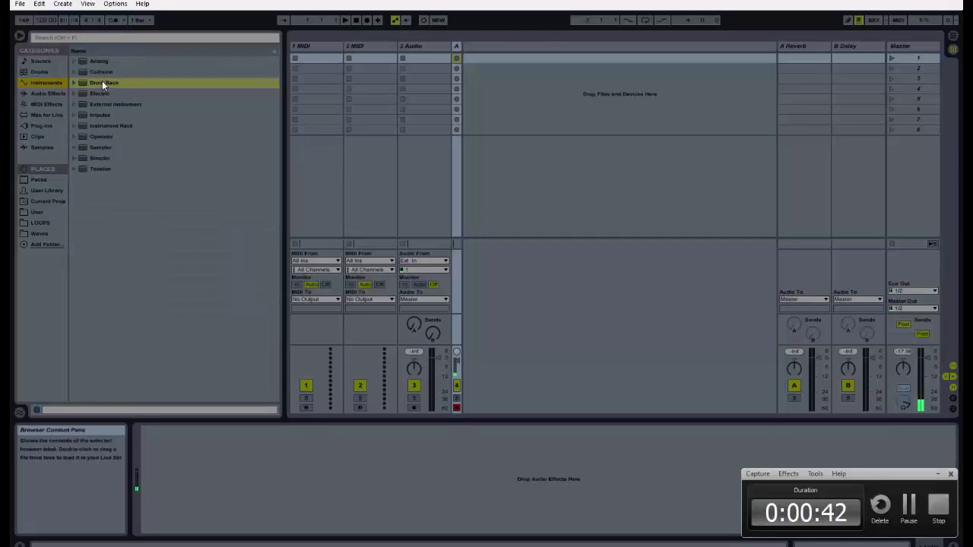
left_click(104, 61)
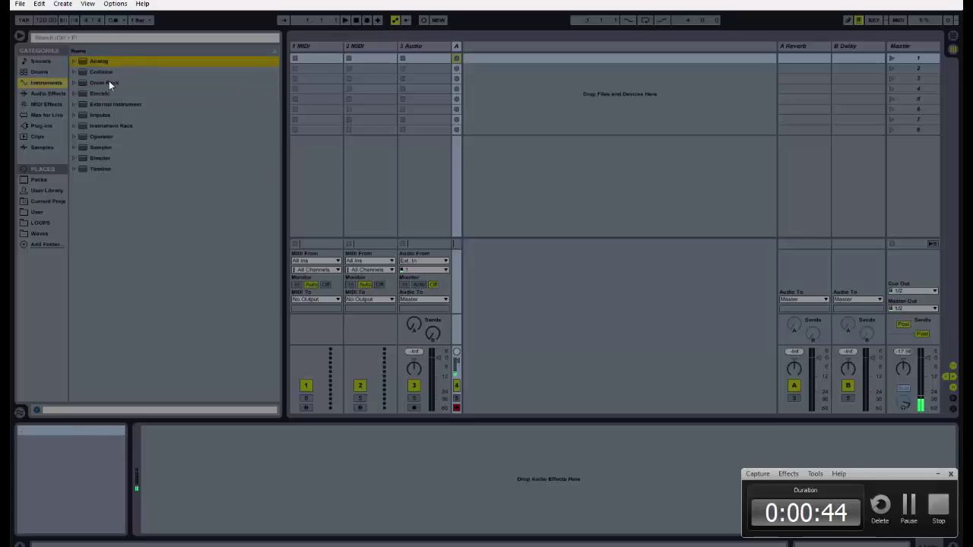
left_click(108, 70)
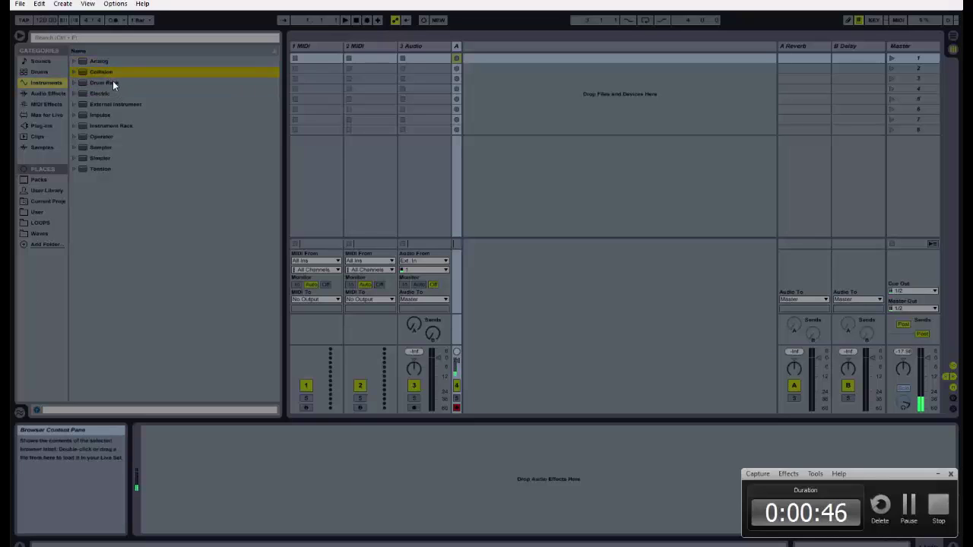
left_click(112, 81)
left_click(114, 93)
left_click(117, 104)
left_click(117, 114)
left_click(118, 125)
left_click(120, 136)
left_click(121, 147)
left_click(125, 157)
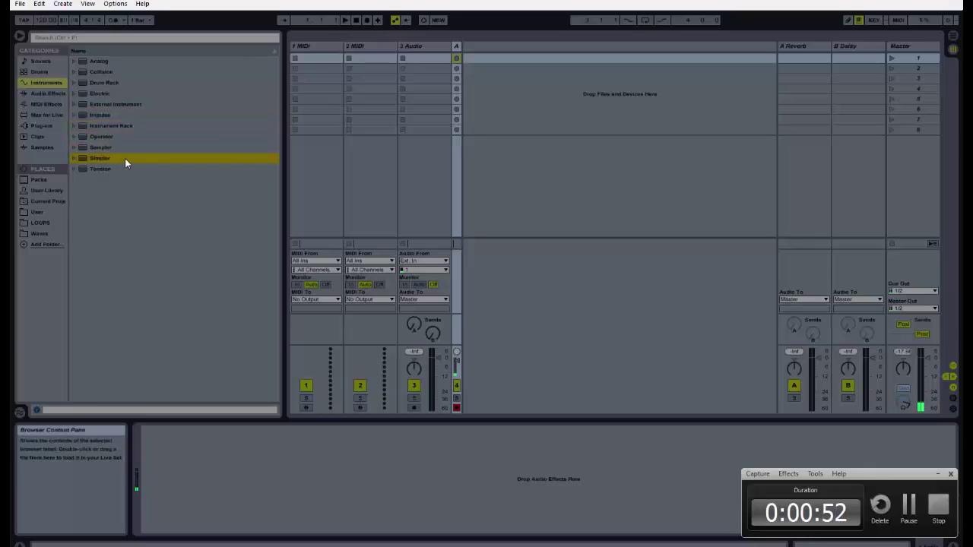
left_click(98, 82)
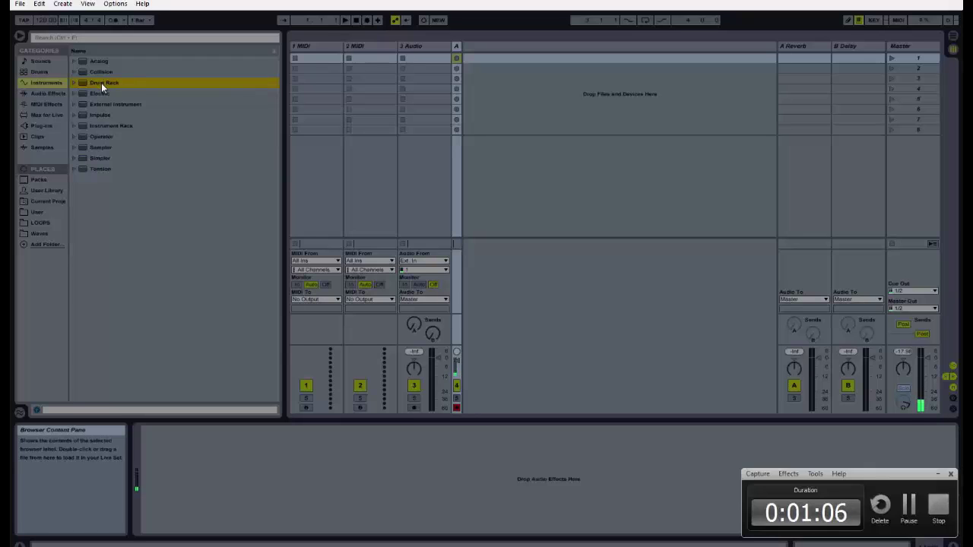
- Load a Drum Rack onto the 1 MIDI track and arm it for recording
left_click_drag(97, 83, 308, 44)
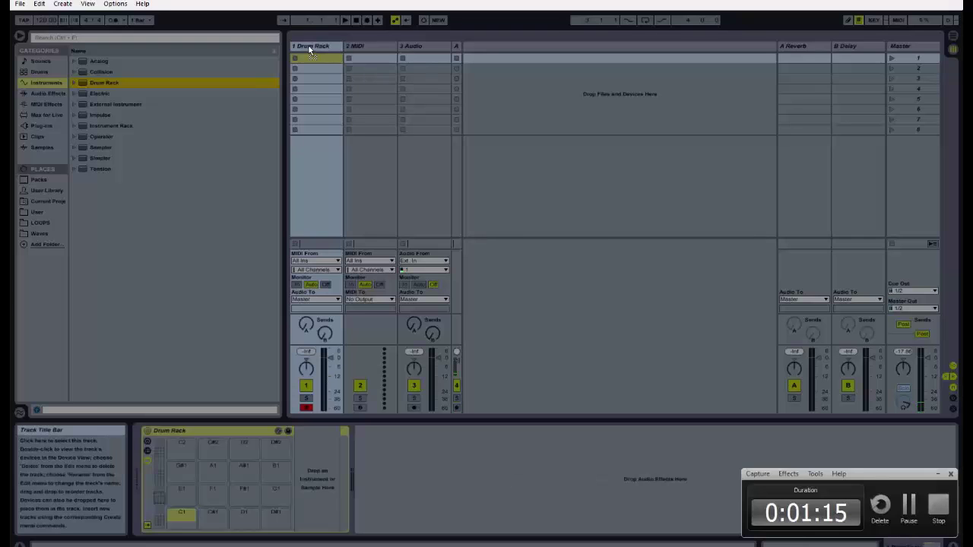
left_click(457, 408)
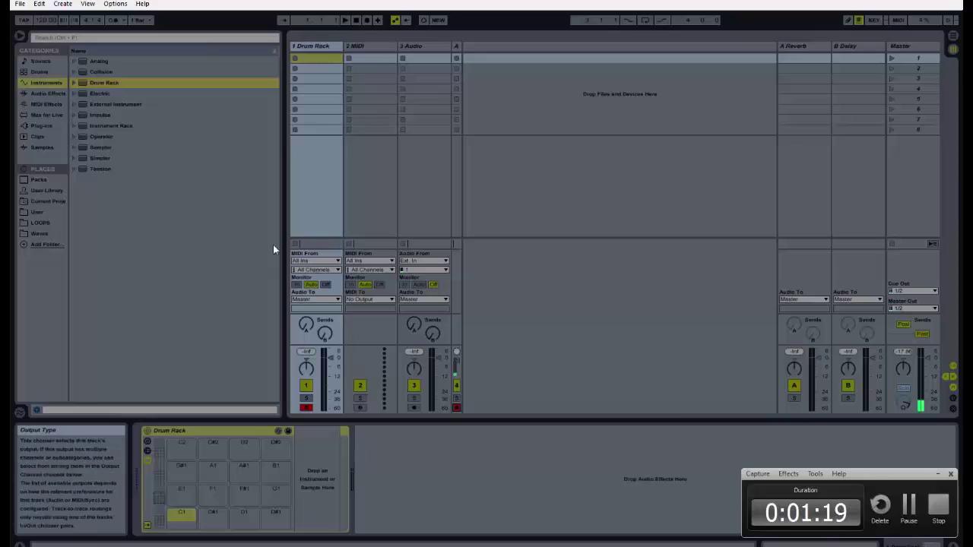
left_click(310, 46)
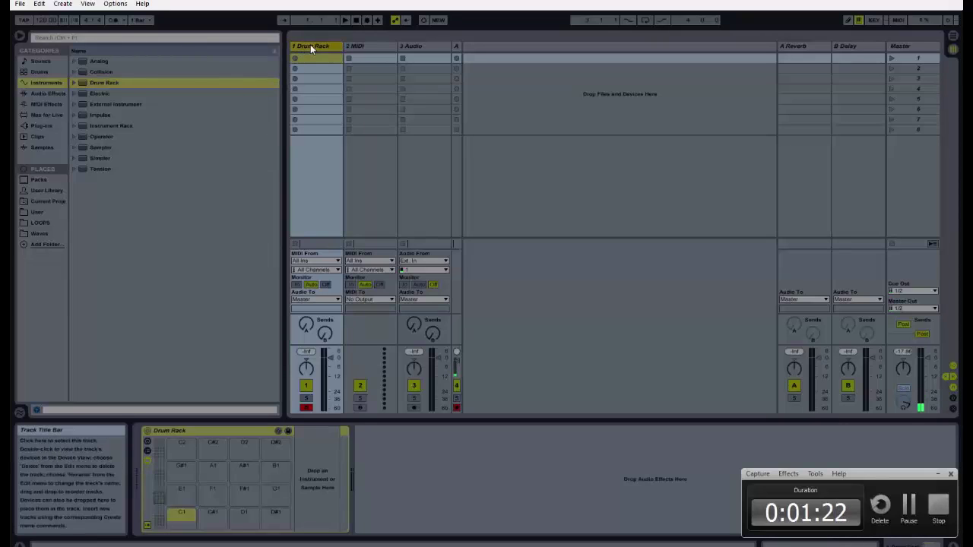
left_click(238, 431)
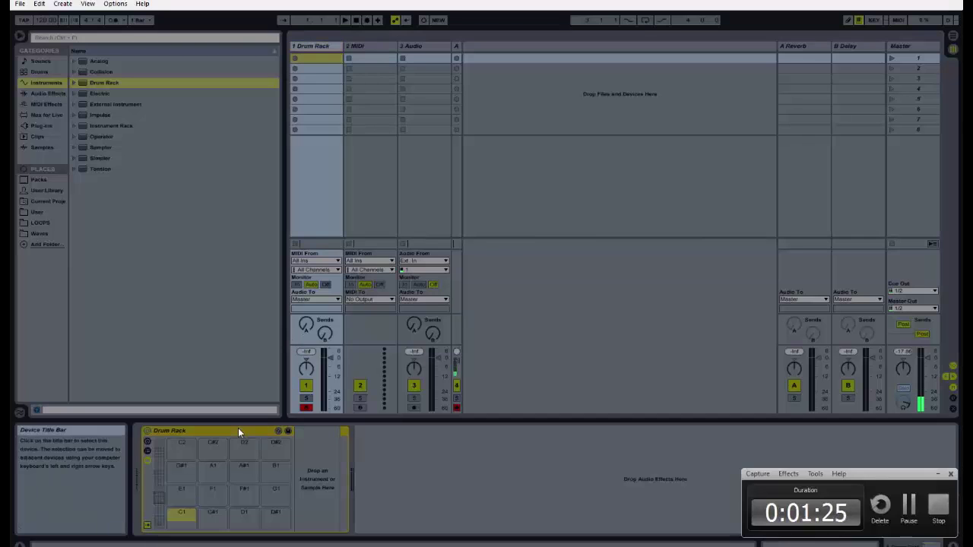
- Step through the empty Drum Rack pads C1, C#1, D1, E1, F1, F#1, G1 and D#1
left_click(179, 521)
left_click(215, 518)
left_click(241, 518)
left_click(209, 519)
left_click(185, 523)
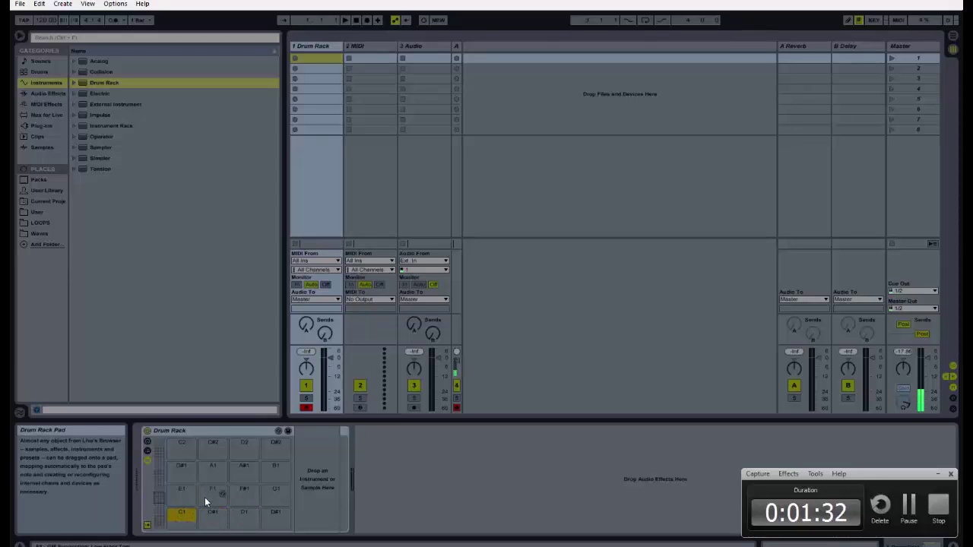
left_click(204, 497)
left_click(180, 498)
left_click(241, 493)
left_click(266, 494)
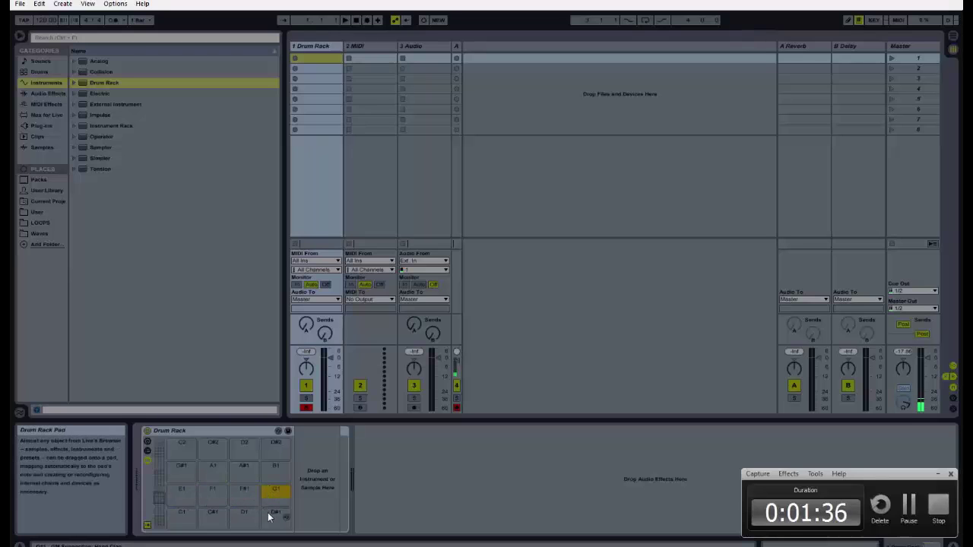
left_click(272, 515)
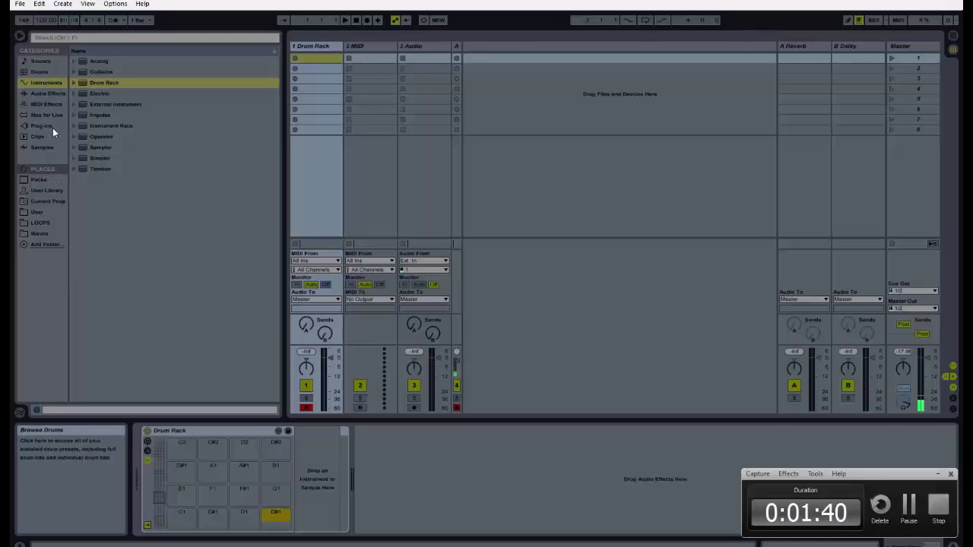
- Browse the Samples library and user folders, then select the A-Kick Remo 1 A.aif kick
left_click(51, 148)
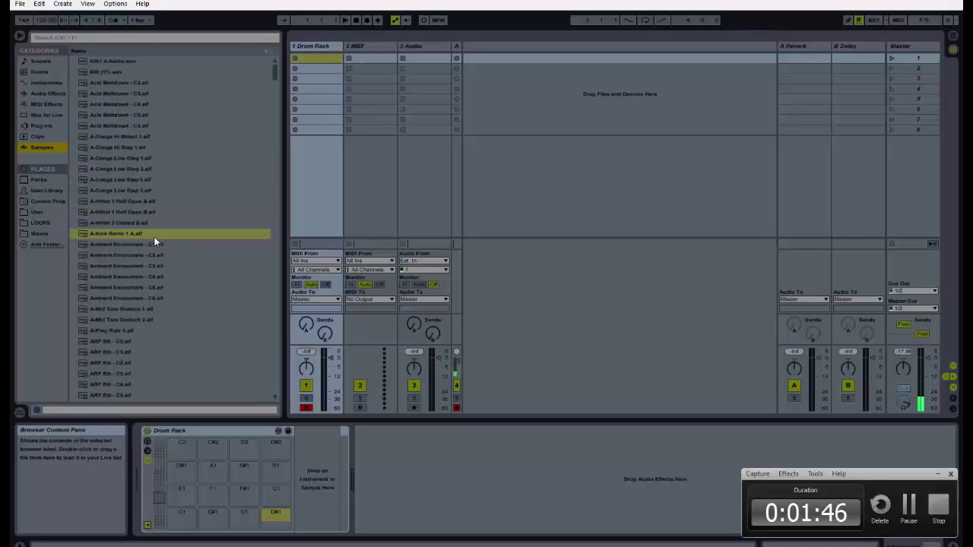
scroll(155, 242, "down", 7)
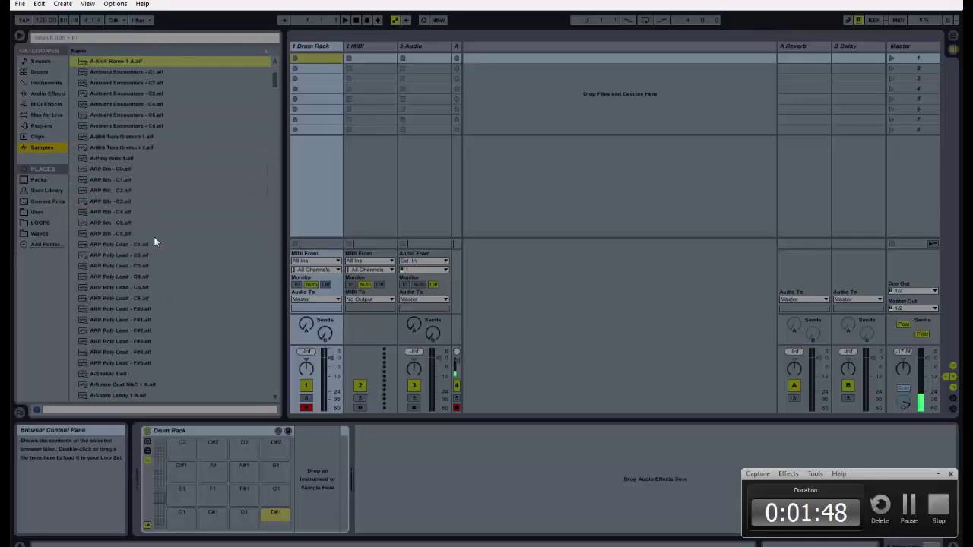
scroll(154, 242, "down", 2)
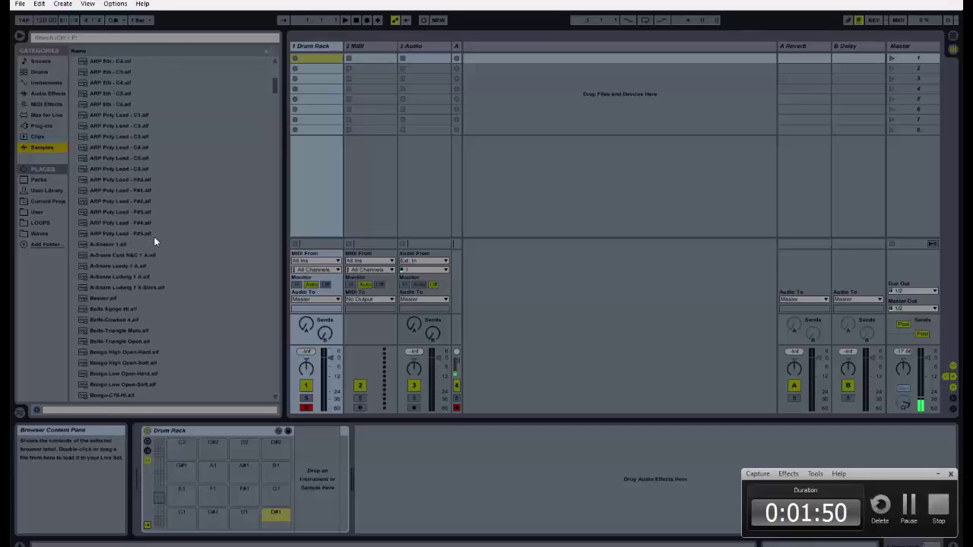
scroll(154, 242, "up", 8)
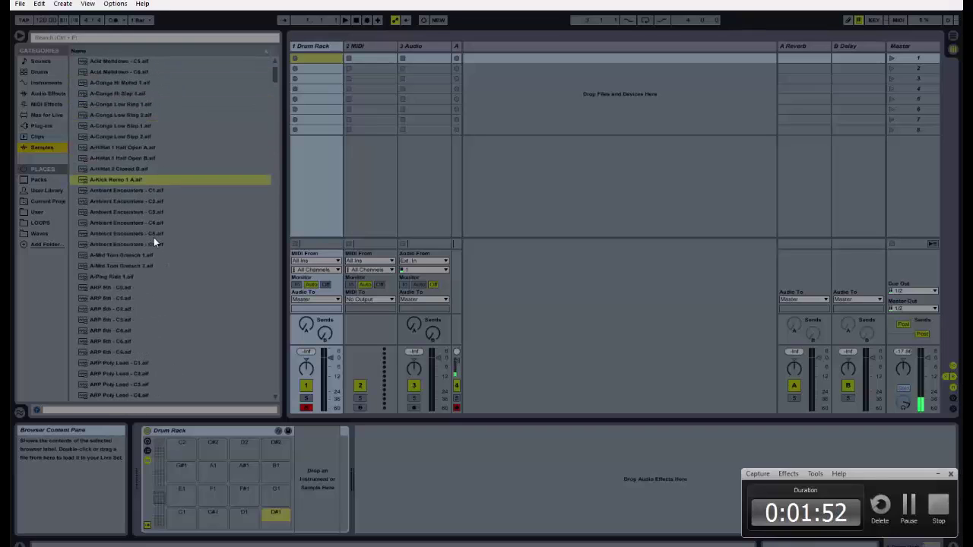
scroll(153, 237, "up", 2)
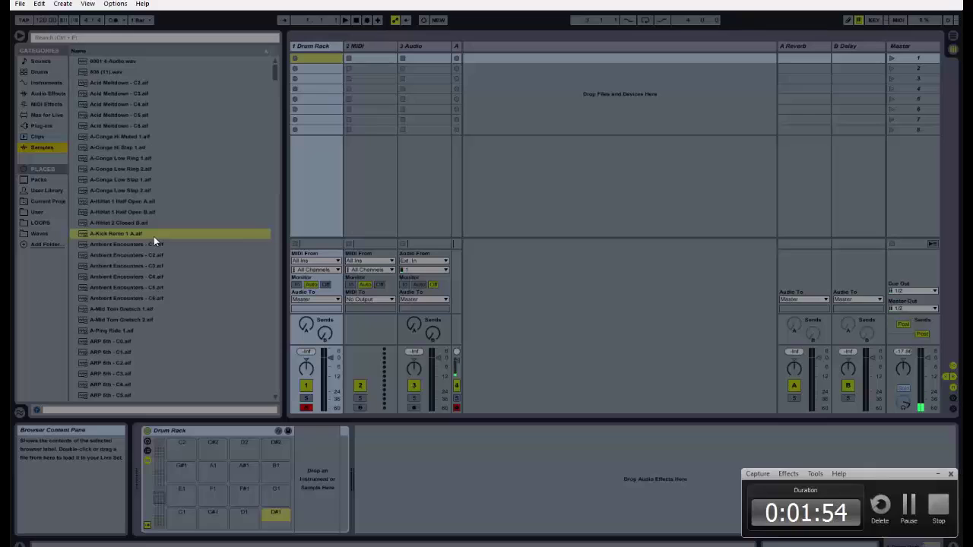
left_click(42, 211)
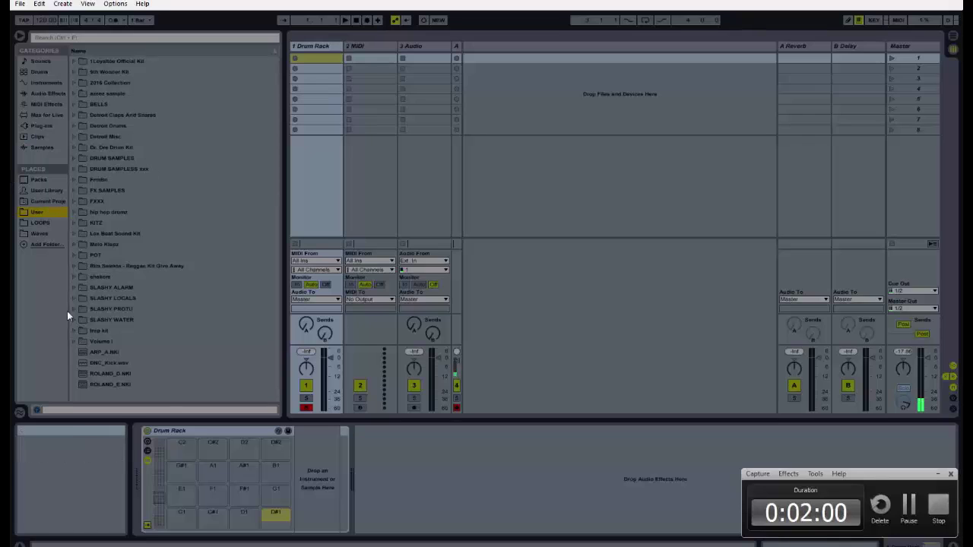
left_click(40, 147)
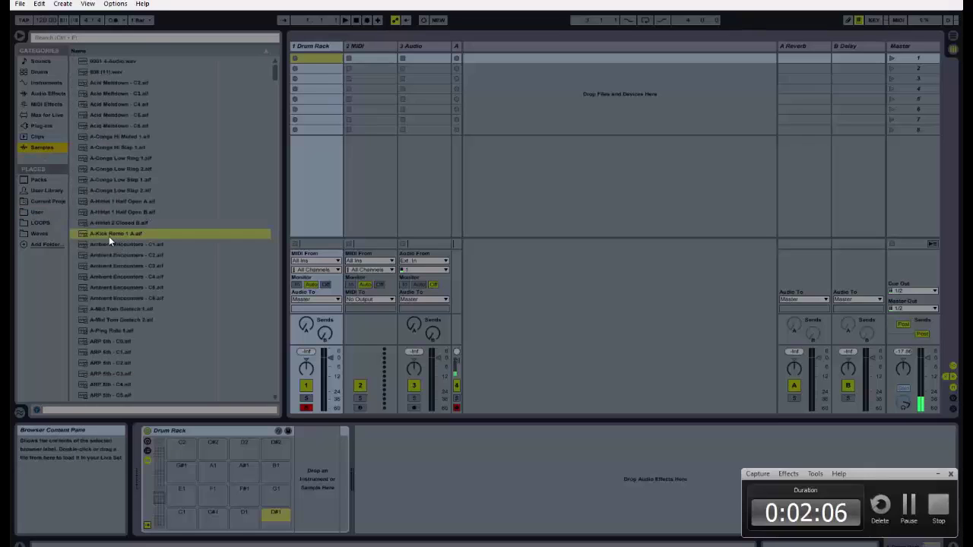
left_click(104, 233)
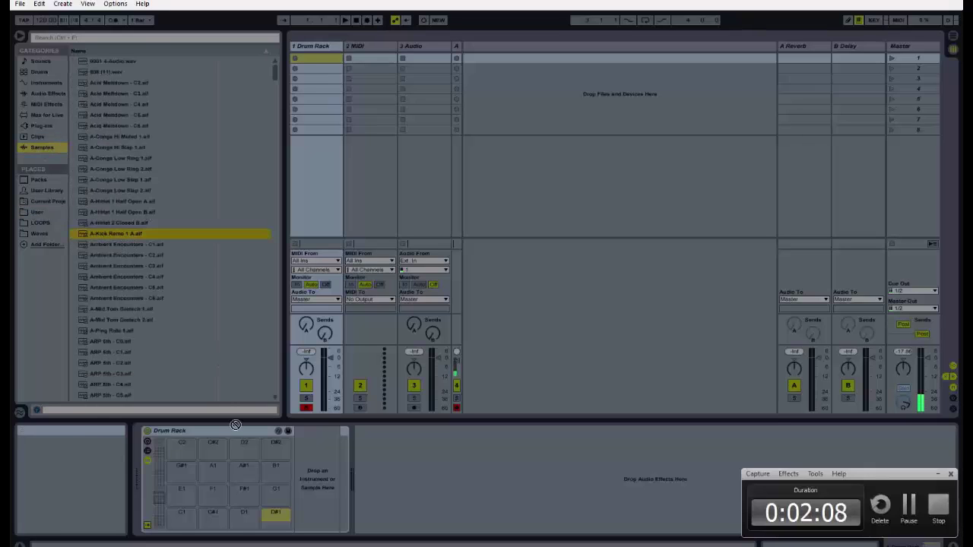
- Audition the C1 kick and load A-HiHat 1 Half Open A.aif onto pad C#1
left_click(183, 529)
left_click(213, 516)
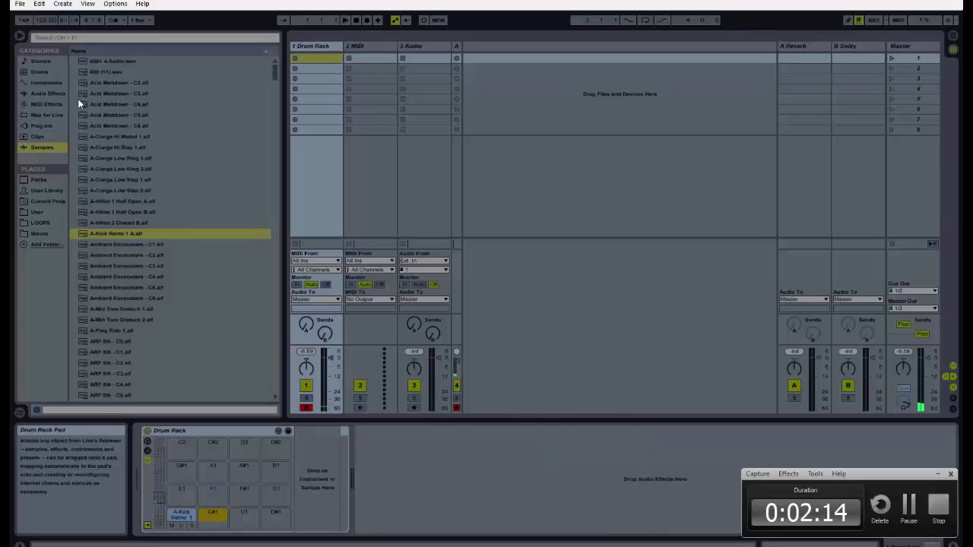
left_click(124, 202)
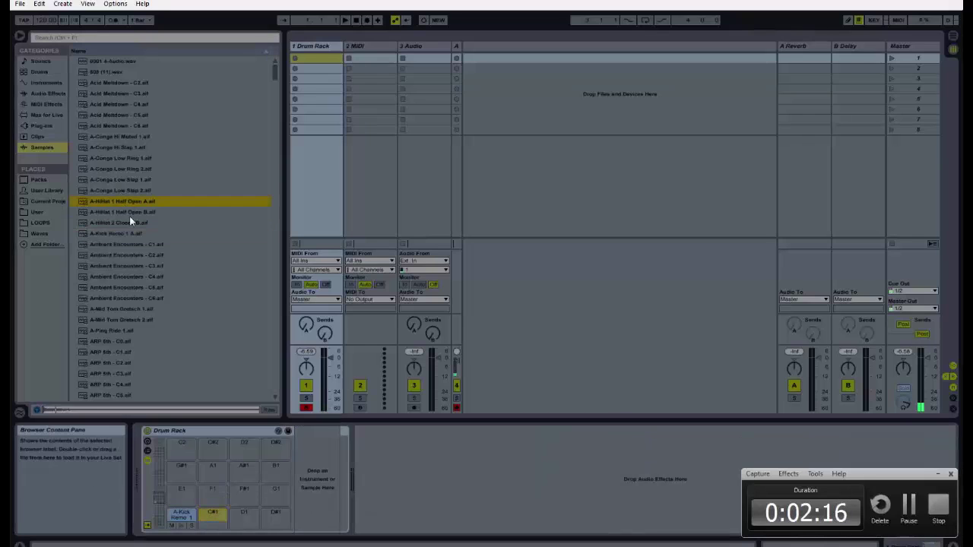
left_click(127, 213)
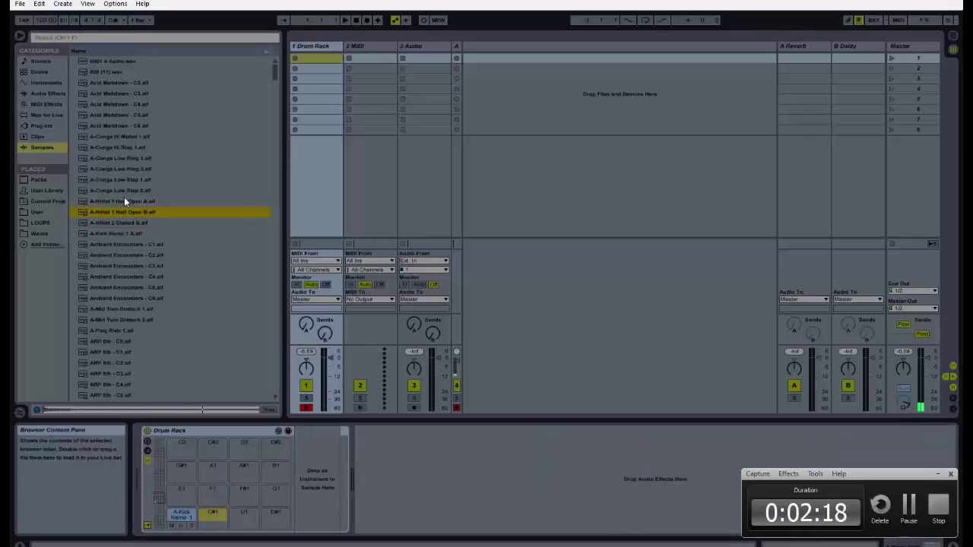
left_click_drag(125, 202, 213, 515)
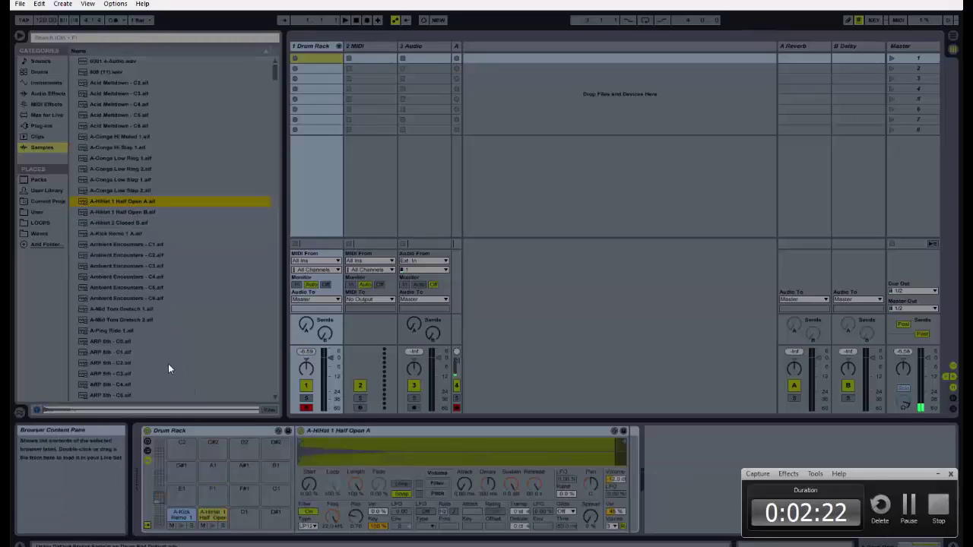
- Load the A-Snare Ludwig 1 A.aif snare onto pad D1
scroll(119, 334, "down", 1)
scroll(119, 334, "down", 13)
scroll(119, 334, "down", 7)
left_click_drag(110, 352, 249, 516)
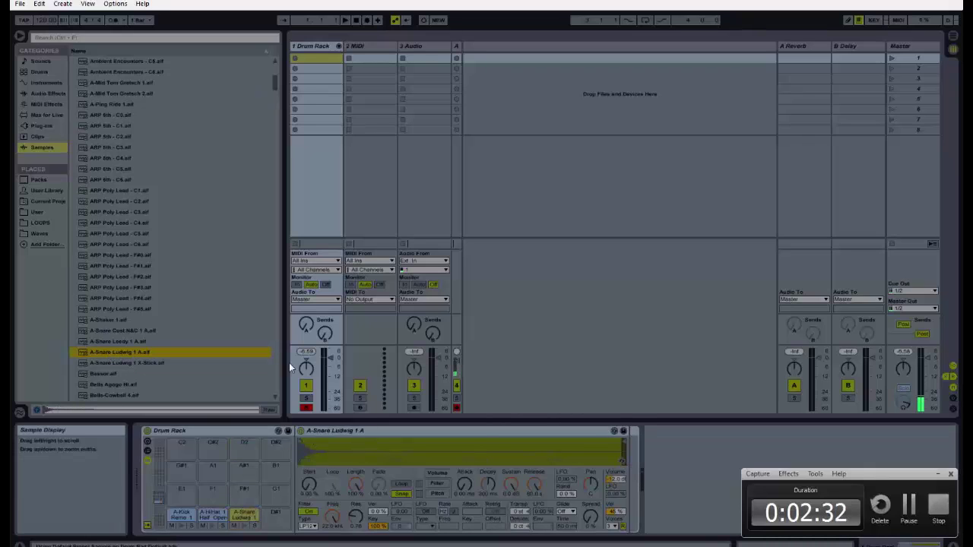
- Replace the accidental recording with an empty MIDI clip and enlarge the note editor
left_click(294, 58)
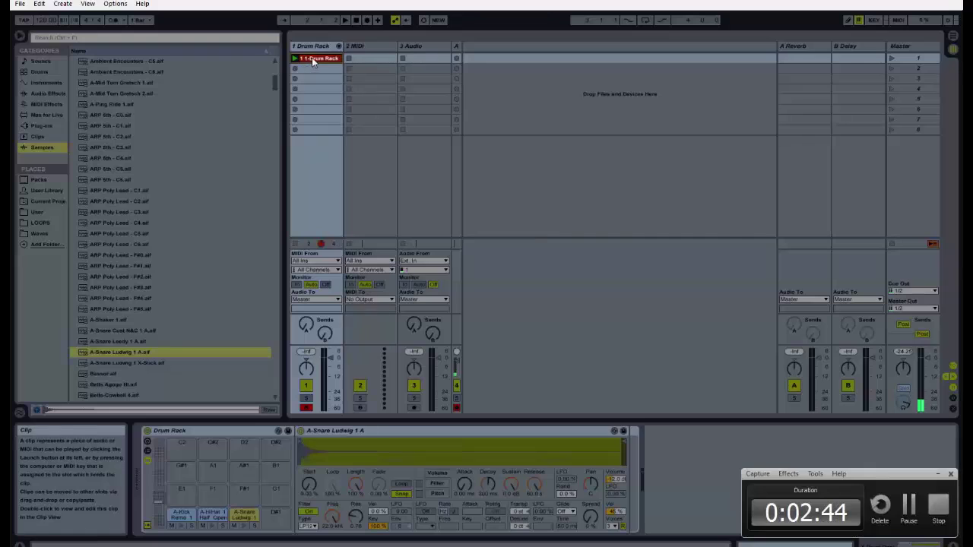
key("Delete")
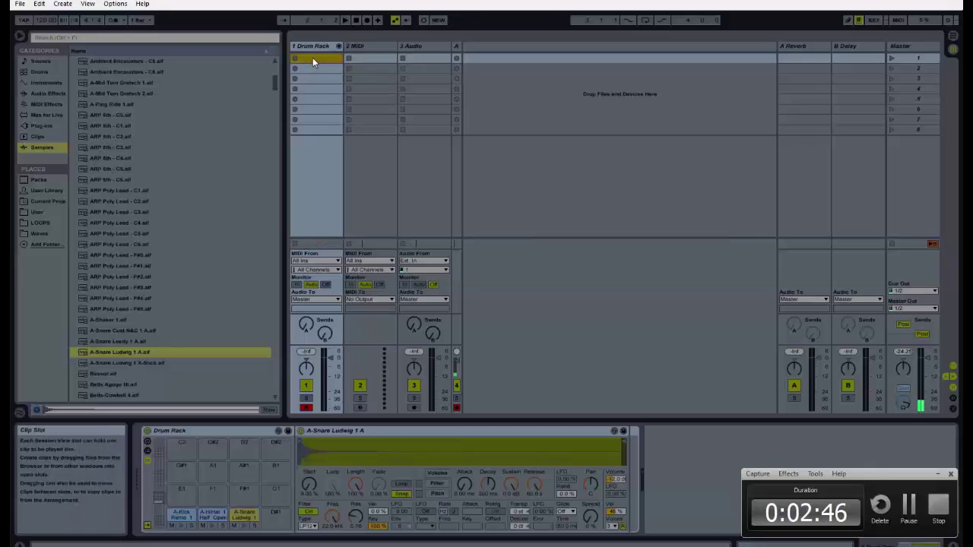
double_click(312, 59)
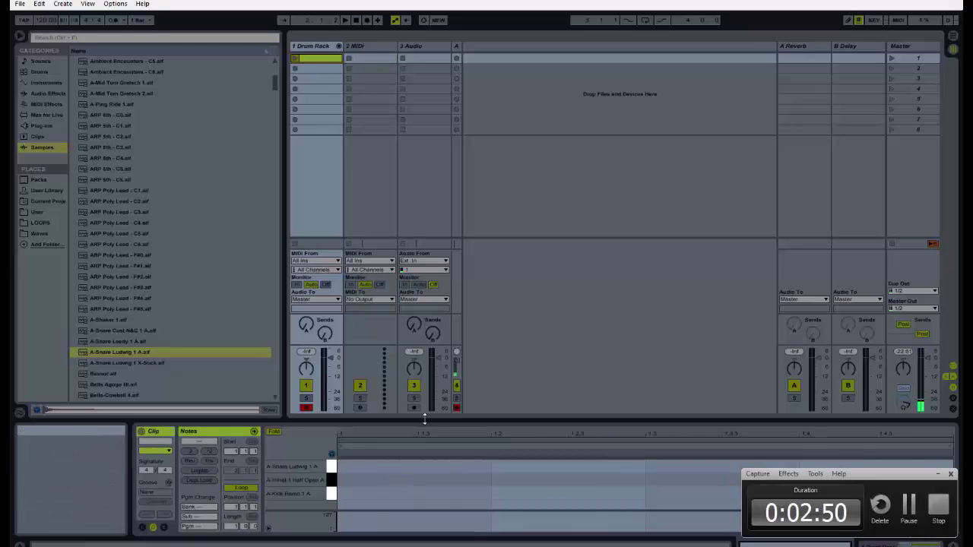
left_click_drag(425, 418, 418, 225)
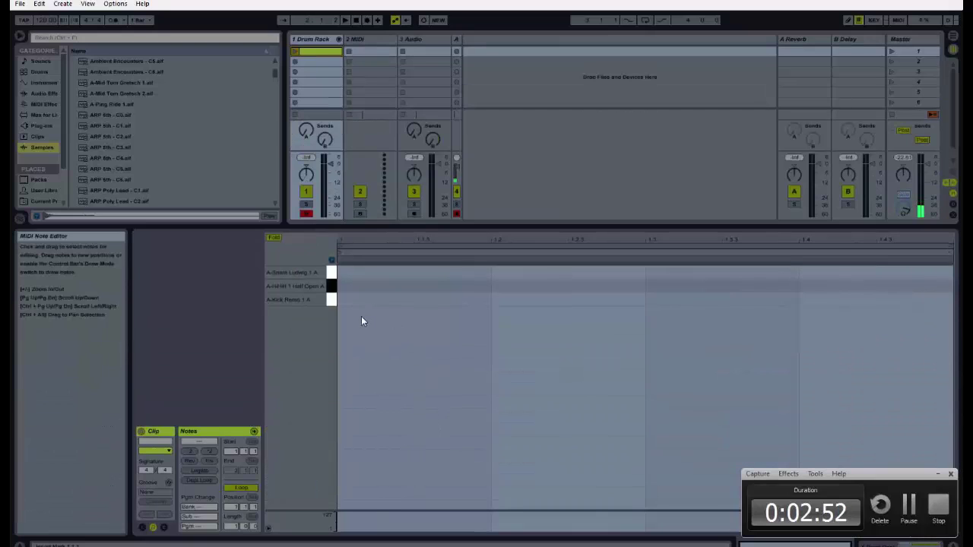
- Add kick notes on beats 1, 2, 3 and 4 and start the clip playing
double_click(346, 299)
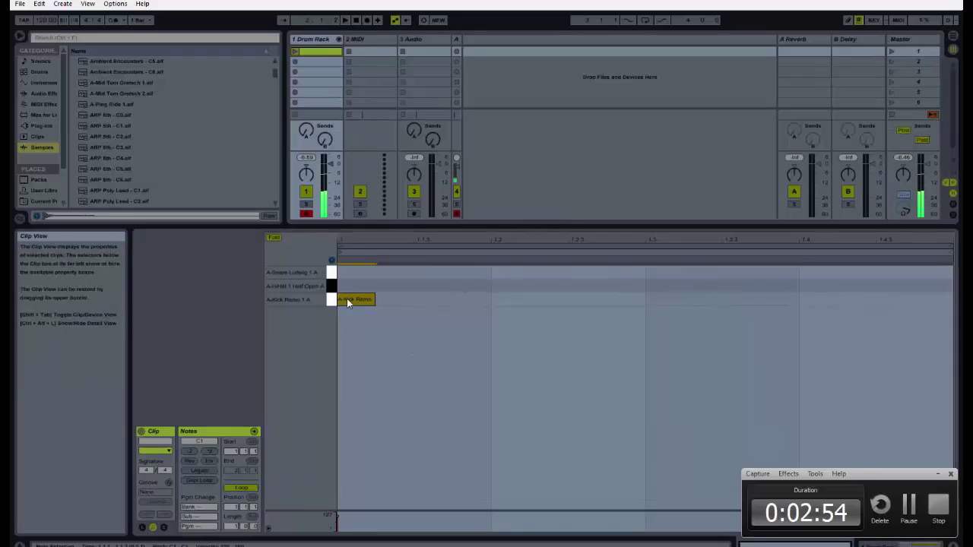
double_click(436, 303)
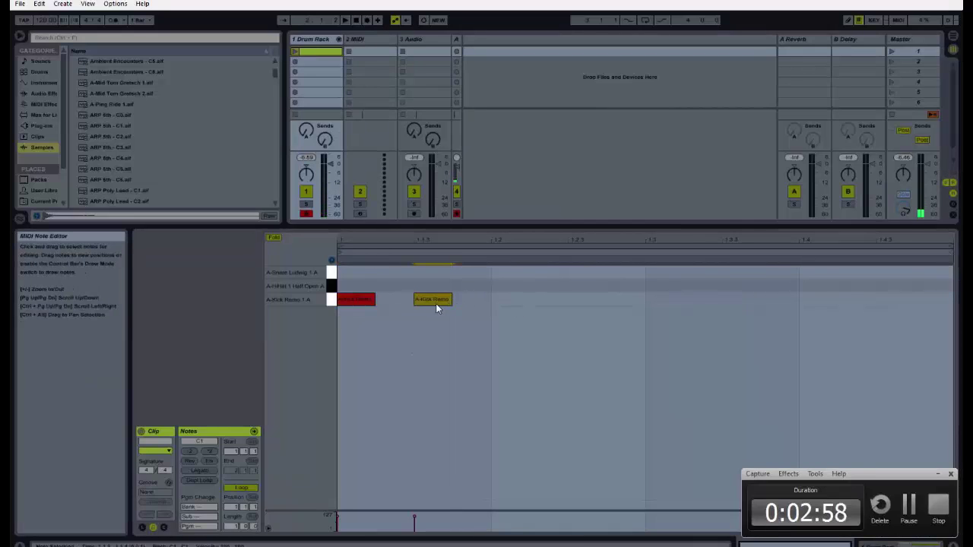
left_click_drag(443, 303, 499, 310)
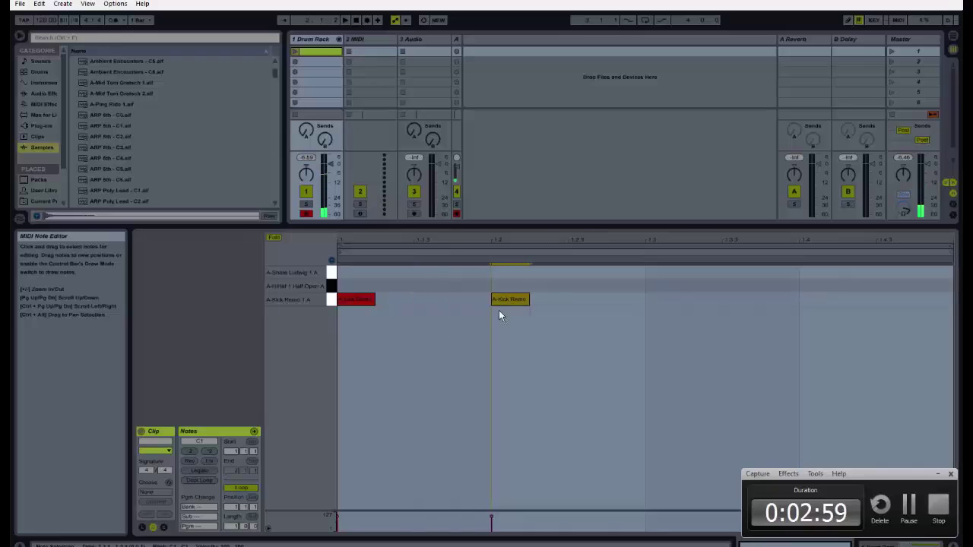
double_click(653, 300)
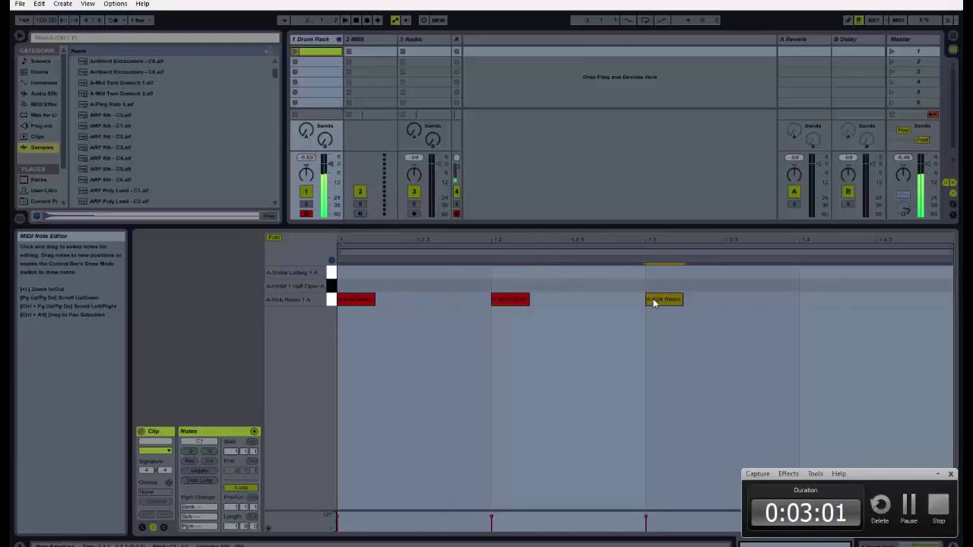
double_click(807, 299)
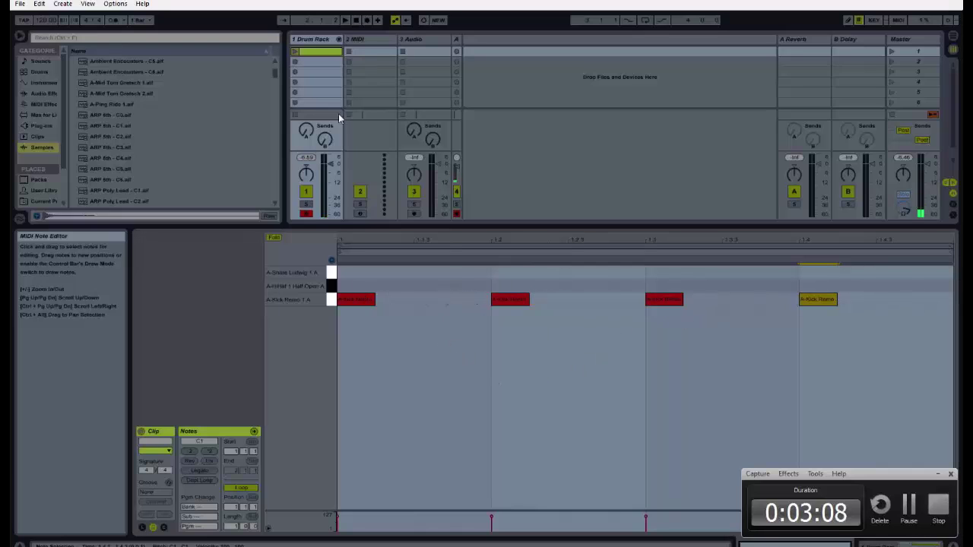
left_click(295, 51)
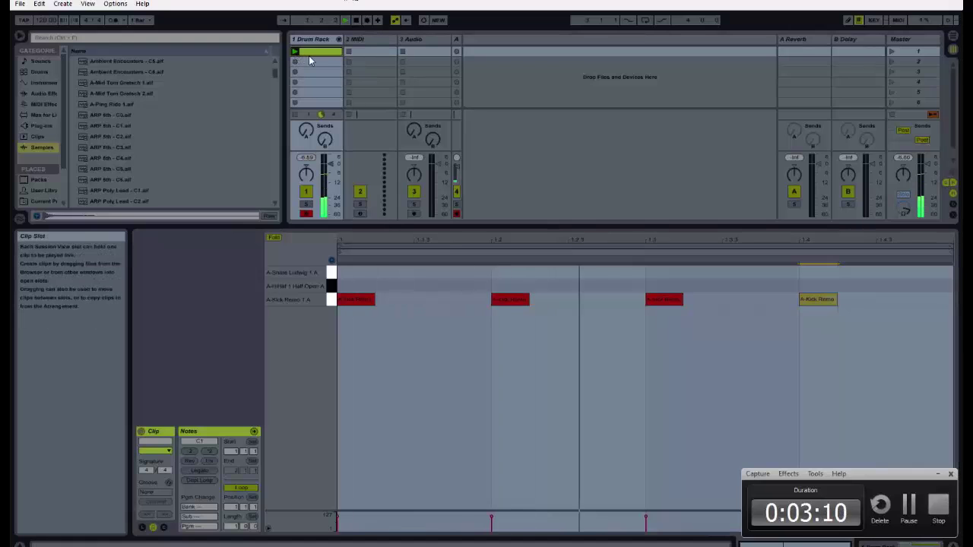
- Add hi-hats on every eighth note and snares on beats 2 and 4
double_click(356, 286)
double_click(421, 285)
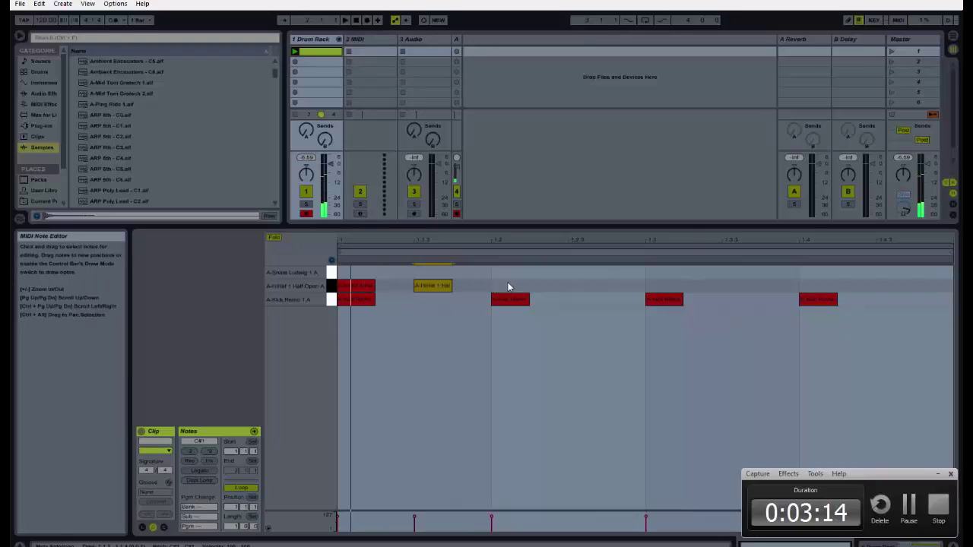
double_click(510, 286)
double_click(578, 287)
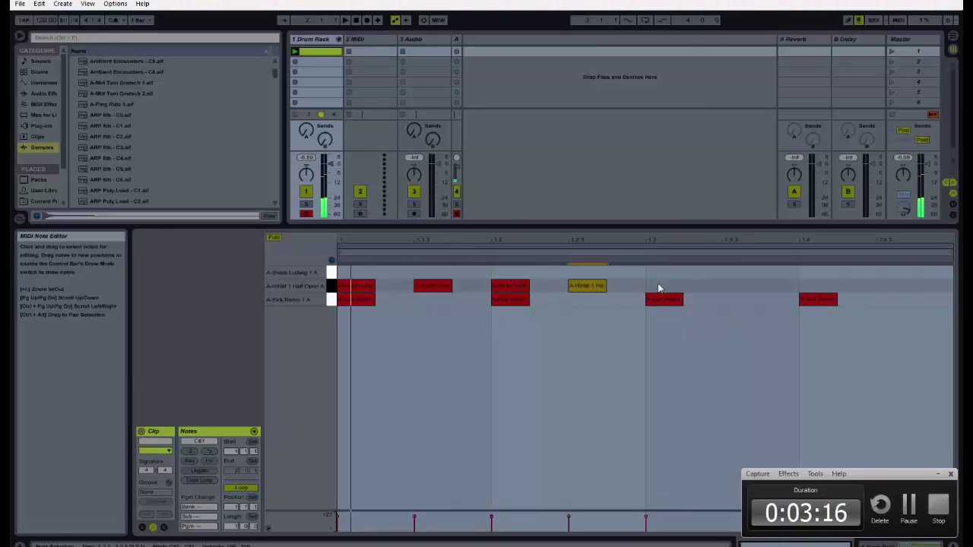
double_click(663, 286)
double_click(743, 286)
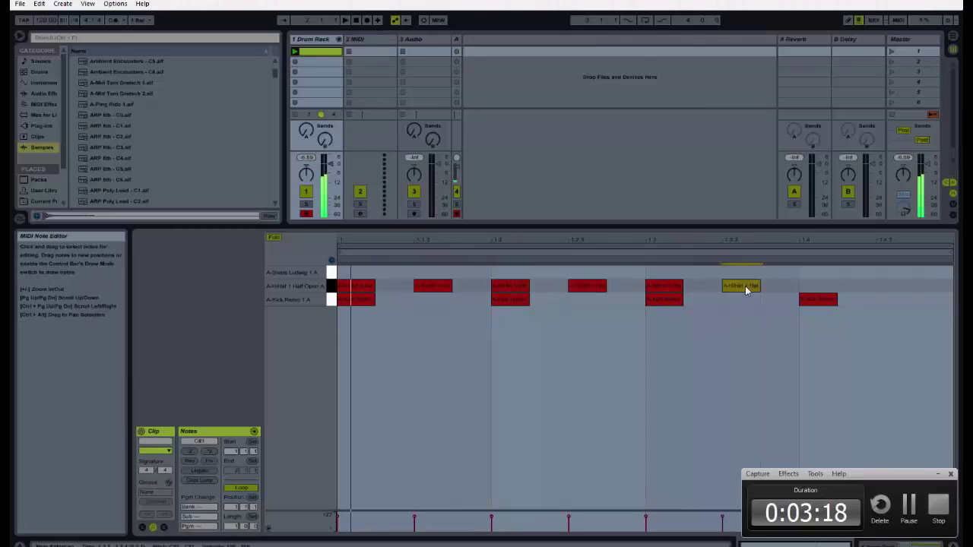
double_click(818, 286)
double_click(884, 286)
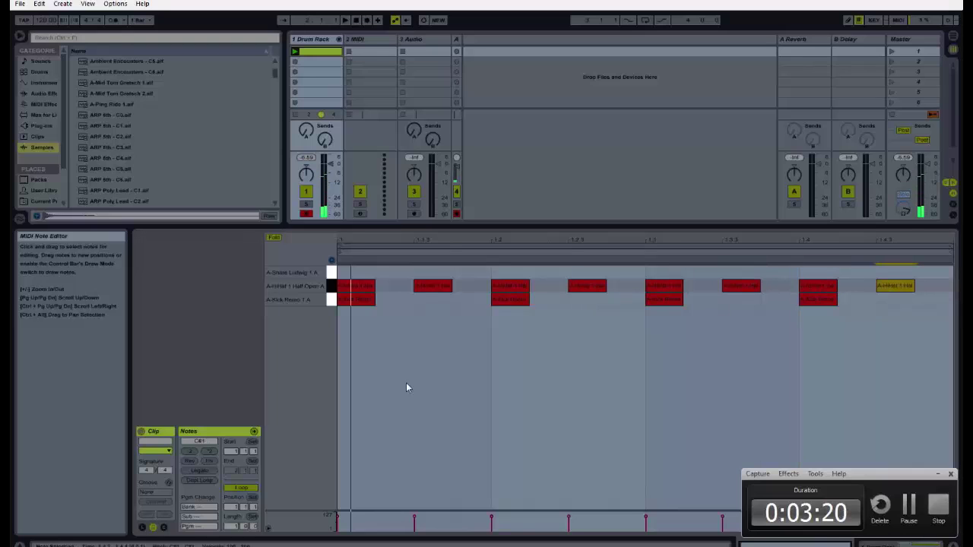
key("space")
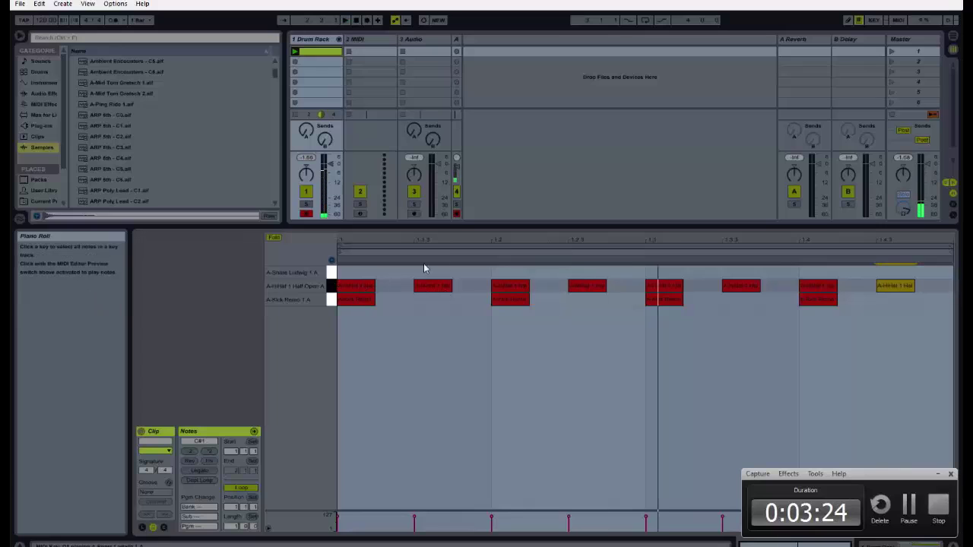
double_click(505, 274)
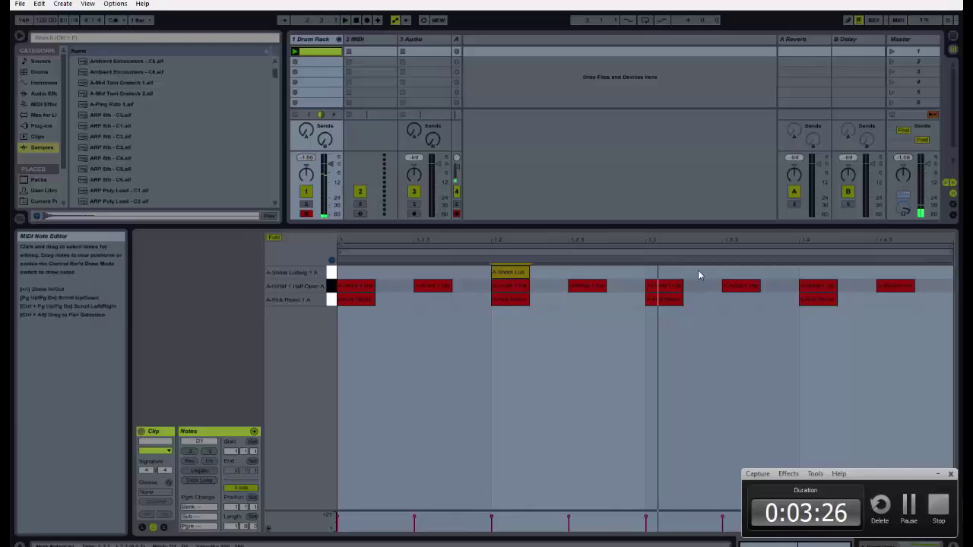
double_click(809, 273)
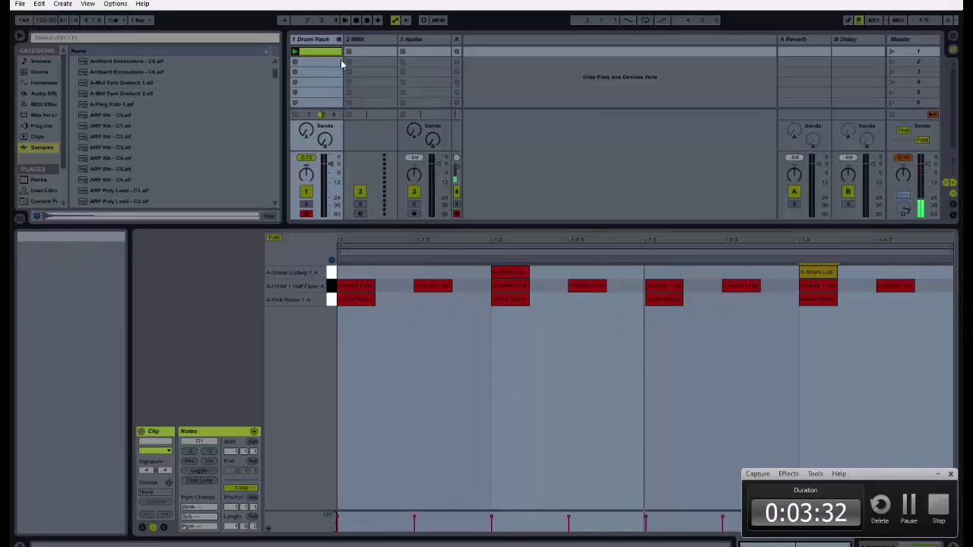
- Enlarge the session area and load LUXONIX Purity from Plug-ins onto the second MIDI track
left_click(44, 83)
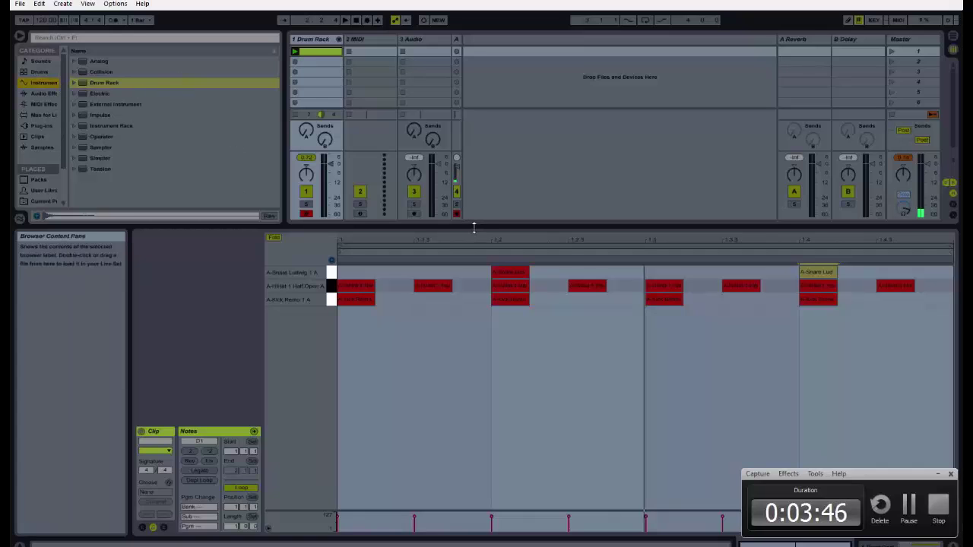
left_click_drag(478, 253, 506, 390)
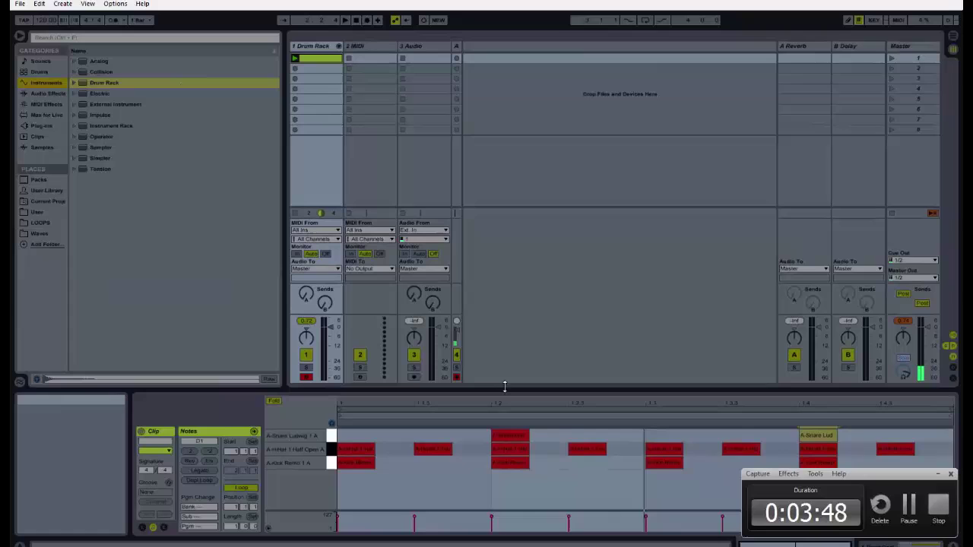
left_click(35, 128)
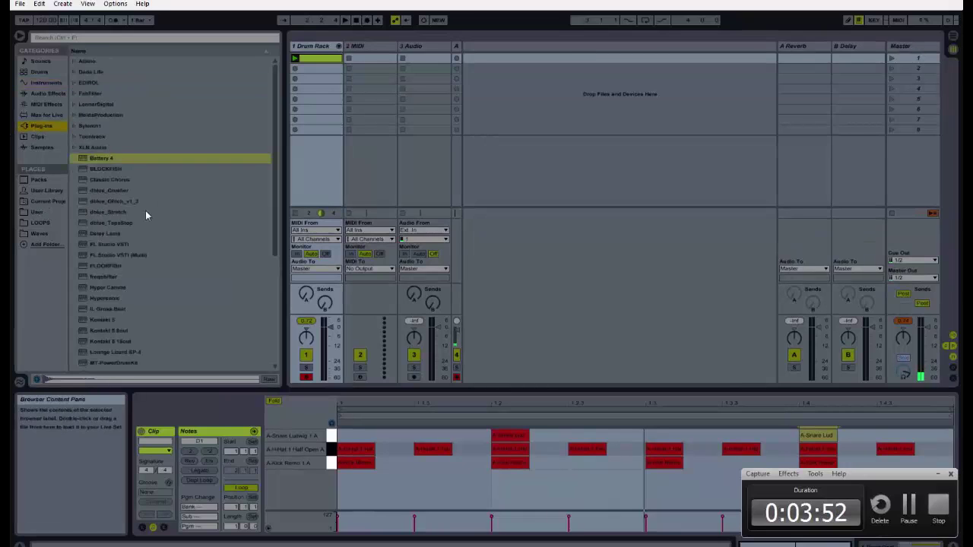
scroll(144, 291, "down", 3)
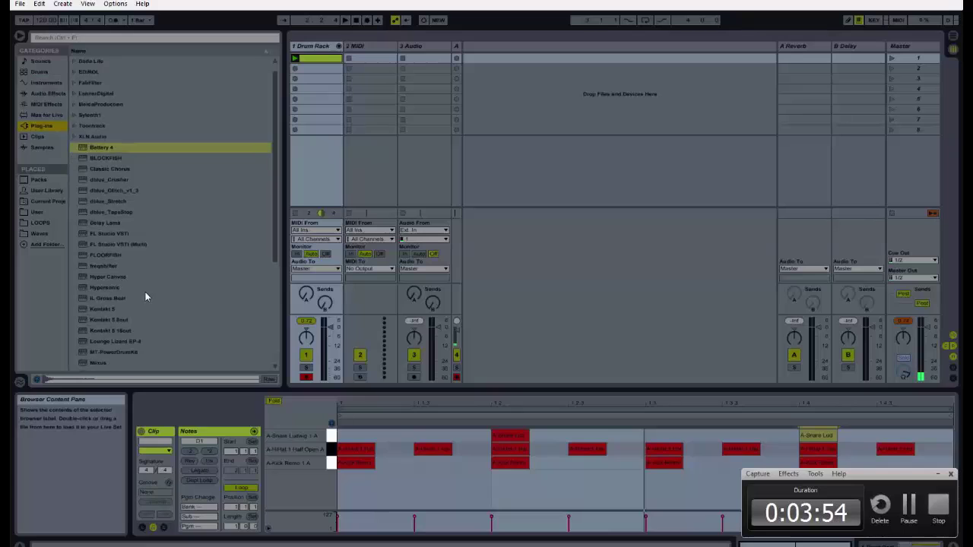
scroll(145, 293, "down", 3)
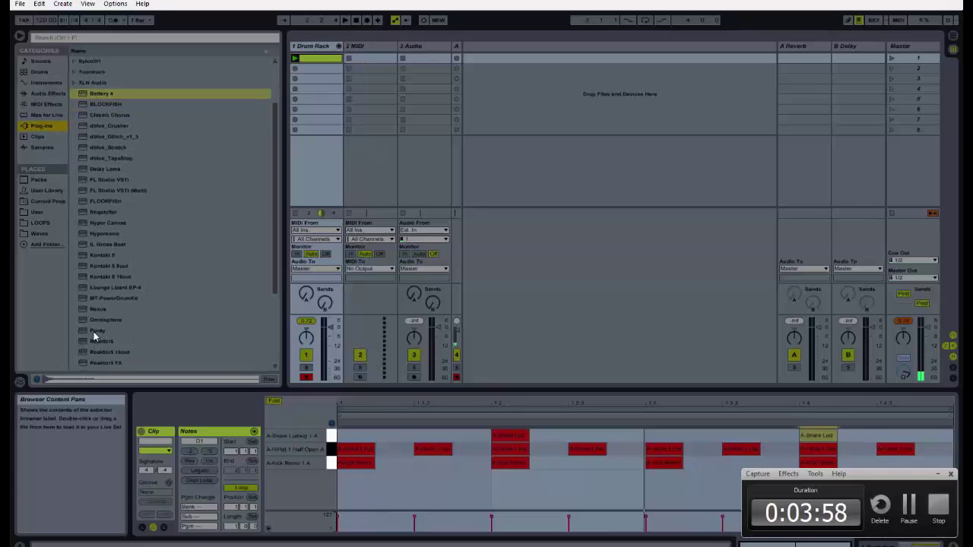
left_click_drag(96, 333, 369, 46)
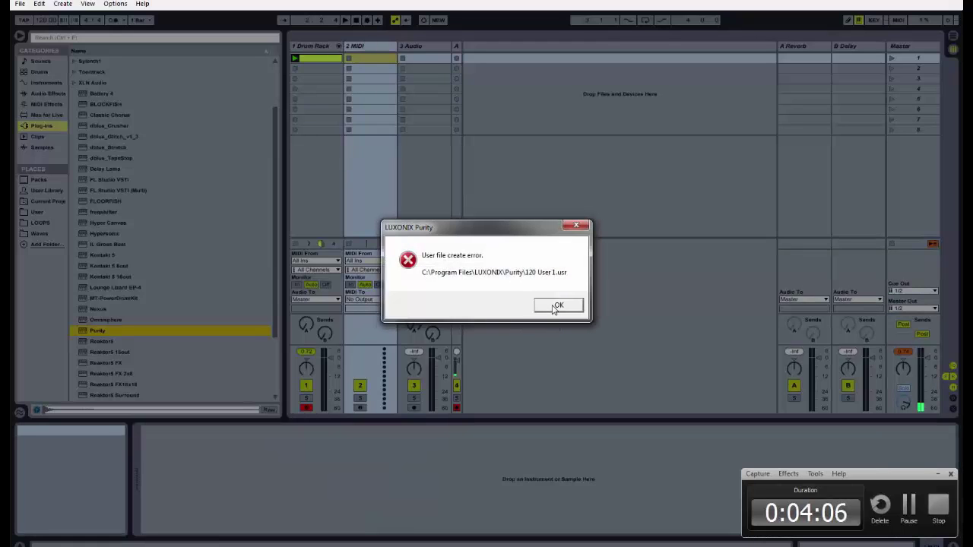
- Dismiss the Purity error and draw a C3, F3, A3 chord in a new Purity clip
left_click(557, 305)
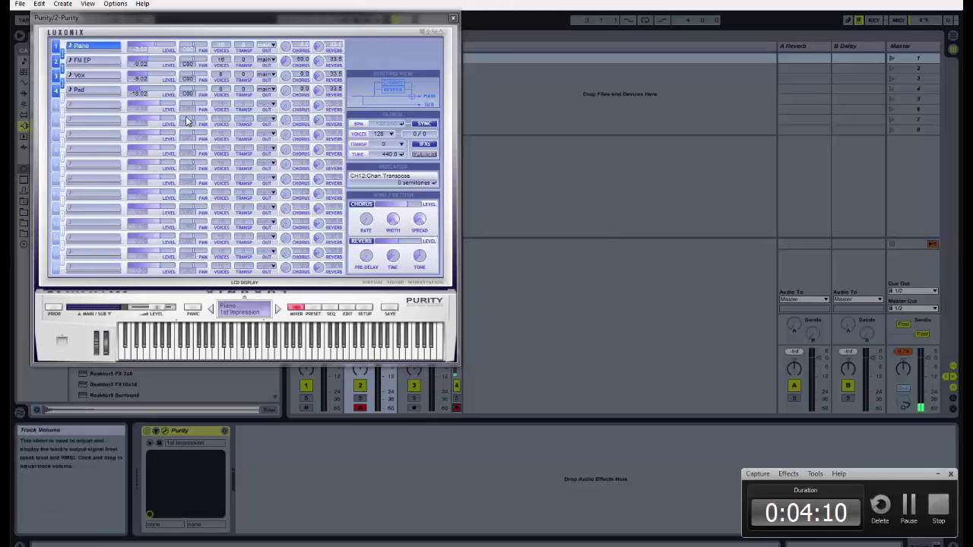
left_click(452, 18)
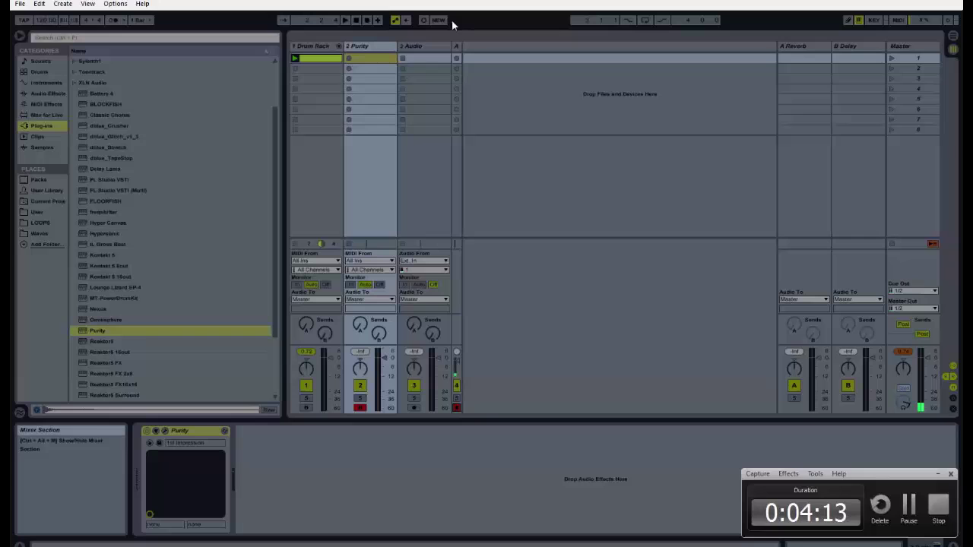
double_click(373, 58)
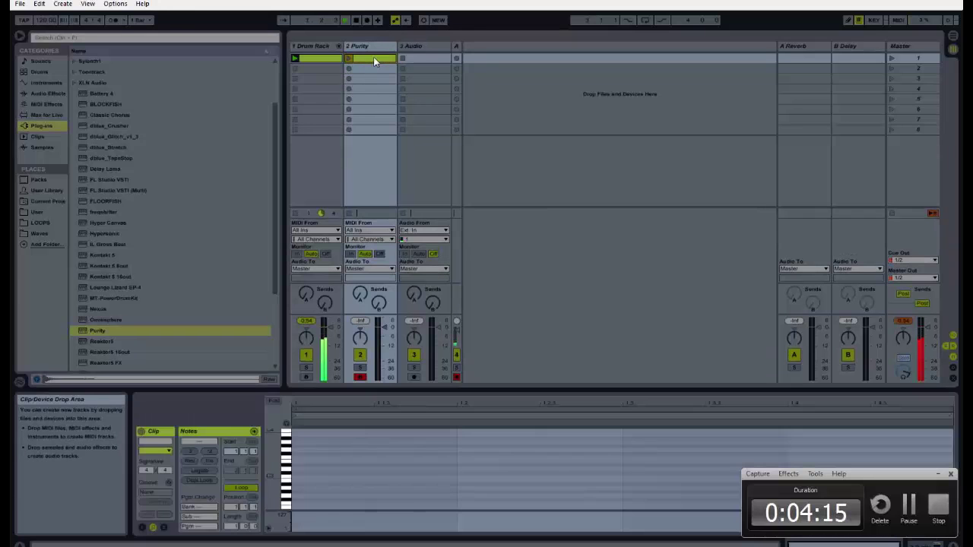
double_click(298, 476)
double_click(332, 458)
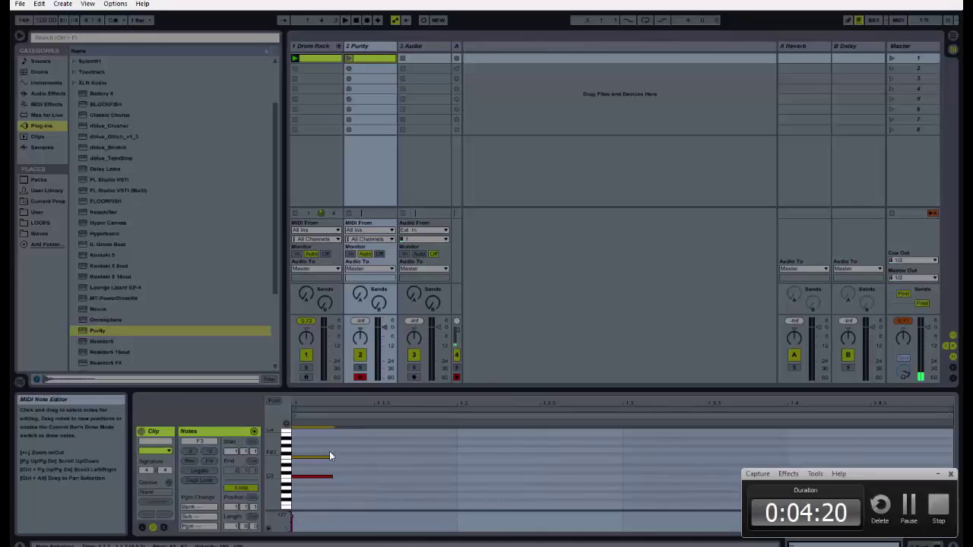
double_click(308, 442)
left_click_drag(371, 486, 623, 441)
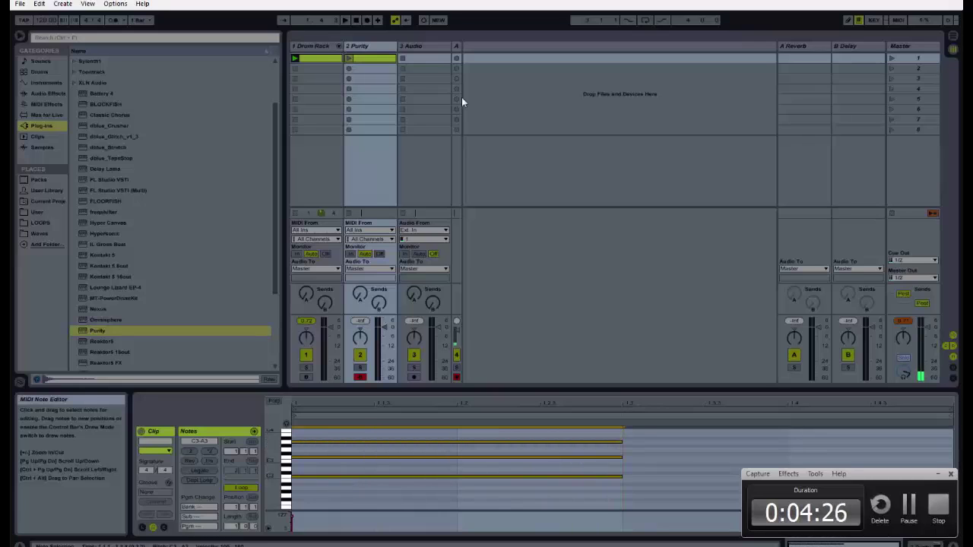
- Launch scene 1, undo an accidental scene duplicate, and reopen the Purity clip
left_click(893, 57)
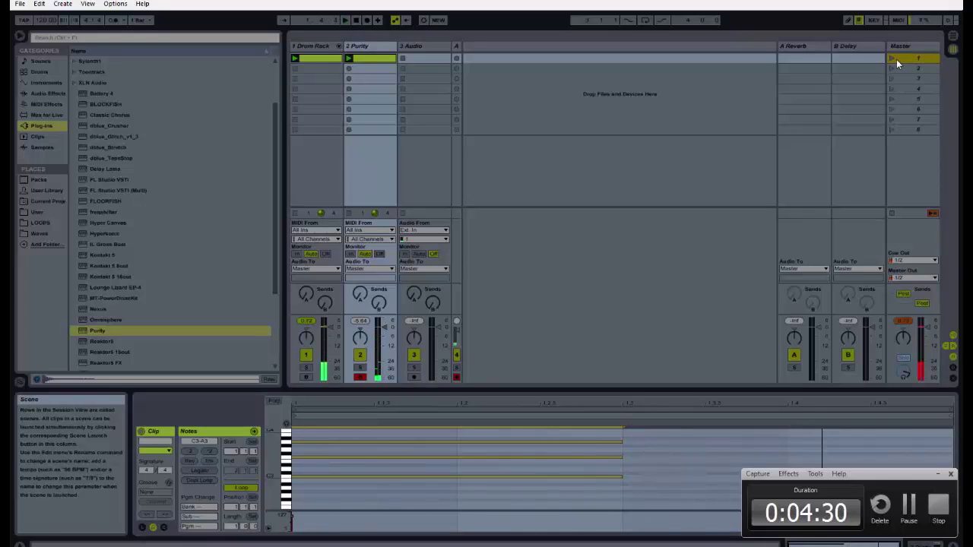
key("ctrl+d")
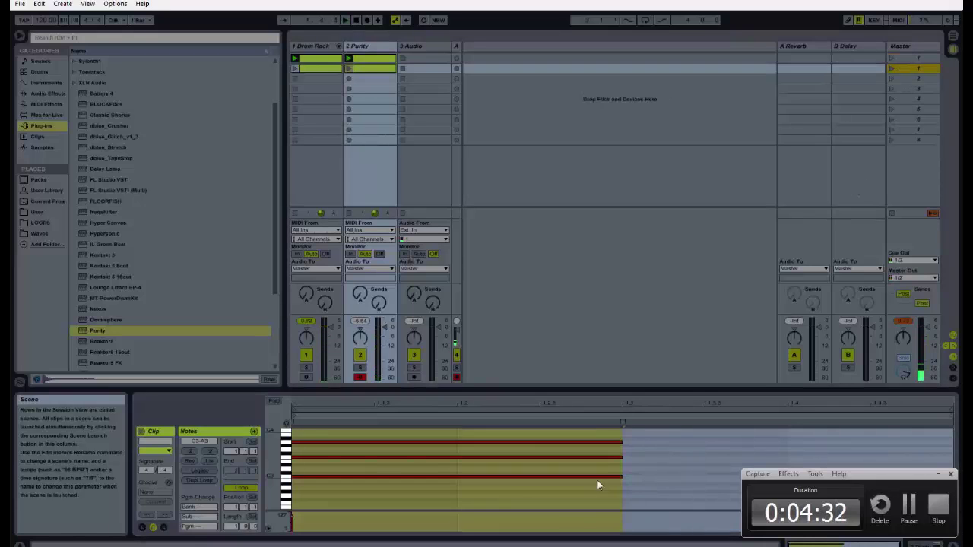
key("ctrl+z")
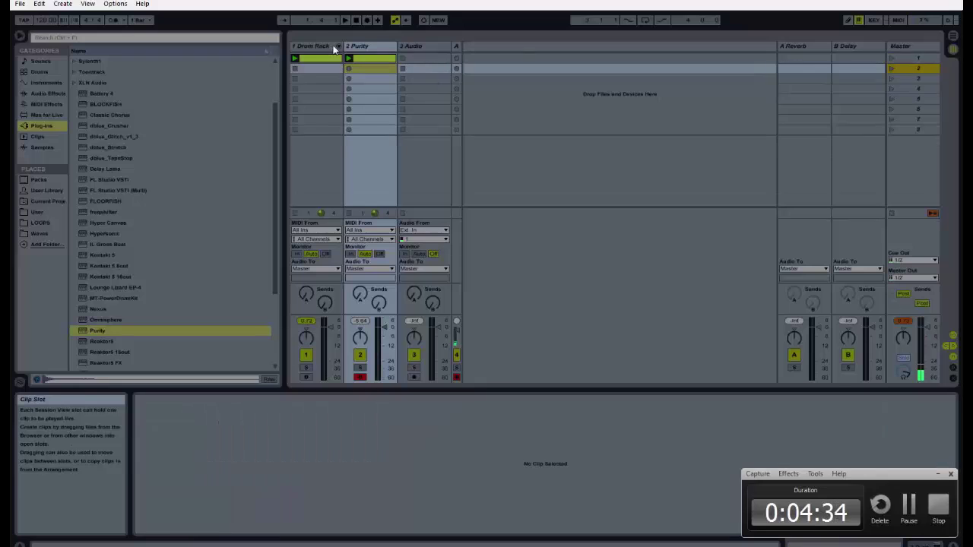
left_click(357, 58)
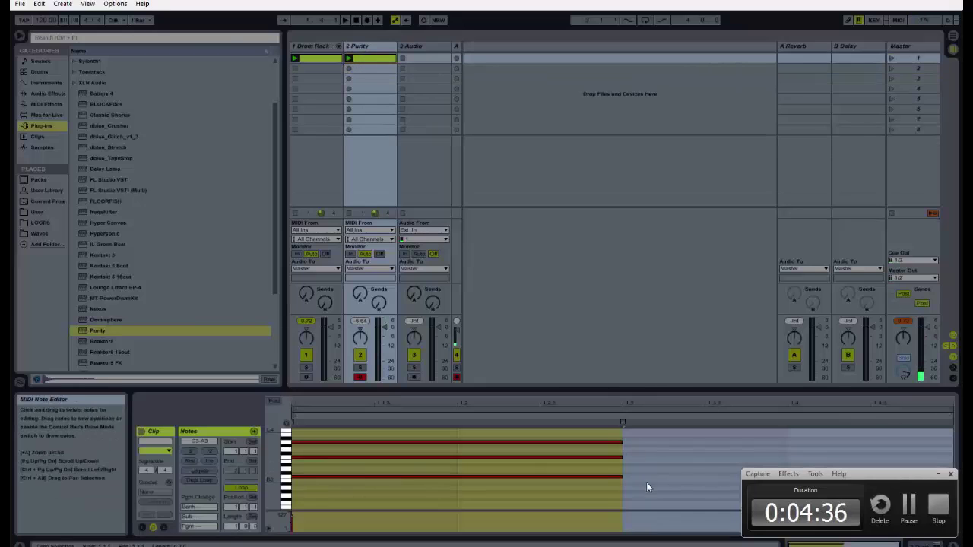
- Duplicate the chord into the bar's second half at new pitches and play it back
left_click_drag(651, 503, 550, 419)
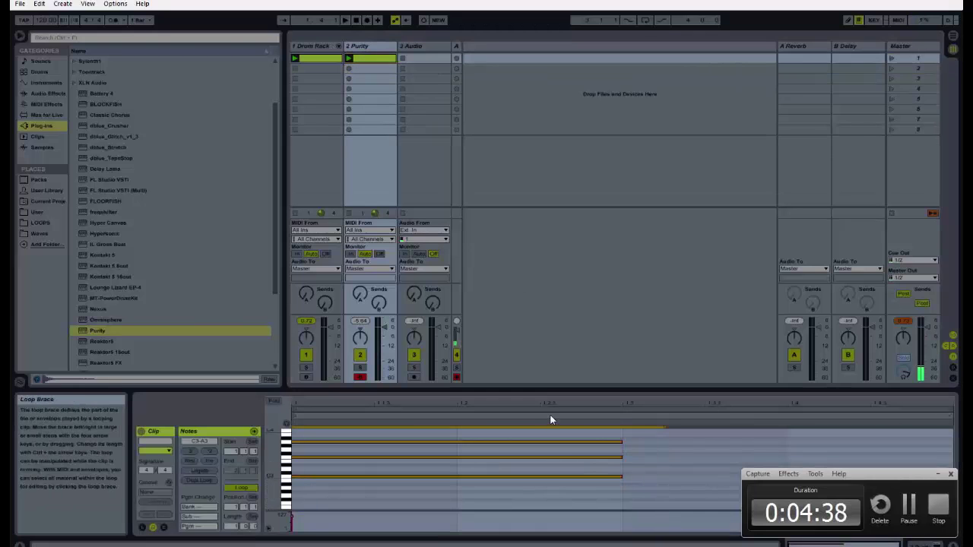
key("ctrl+d")
key("Left")
key("Left")
left_click_drag(611, 462, 615, 439)
left_click(550, 409)
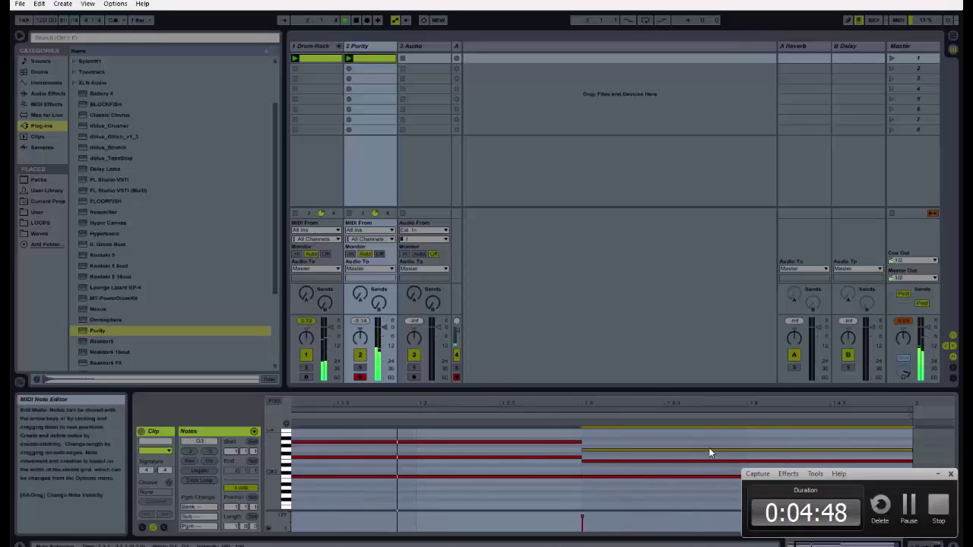
key("space")
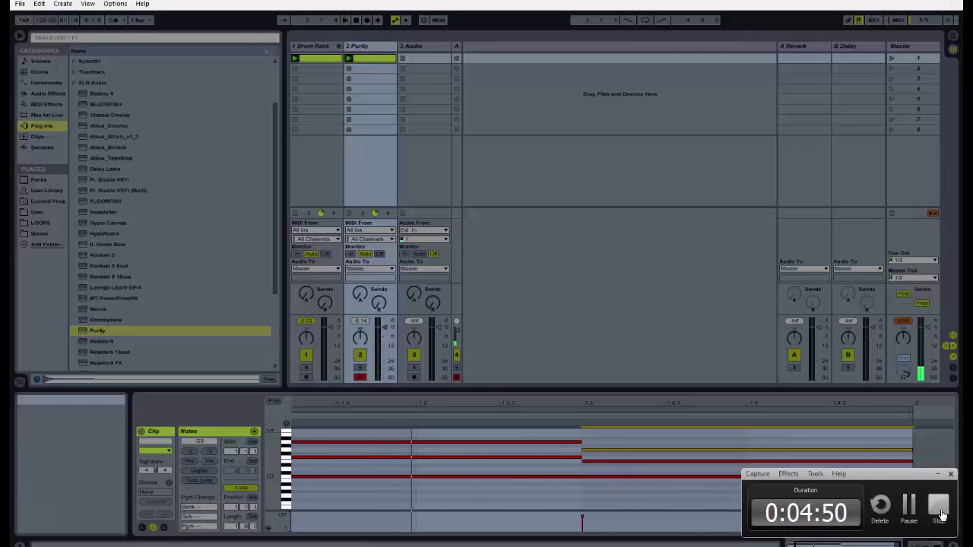